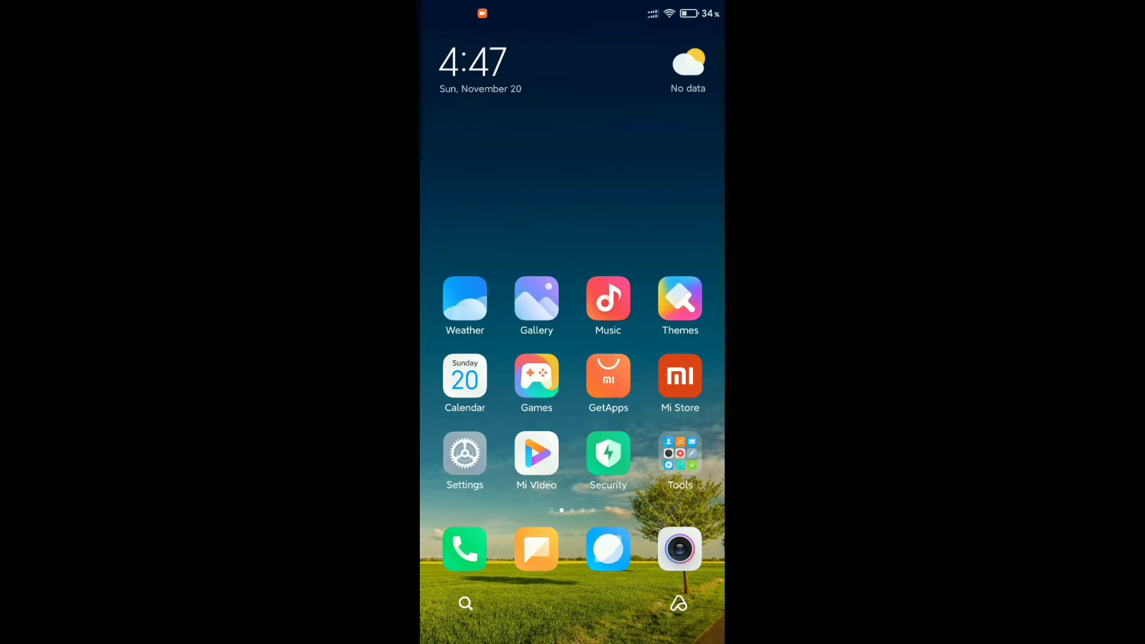
Launch Settings and go to the Additional settings page
{"action": "left_click", "coordinate": [464, 453]}
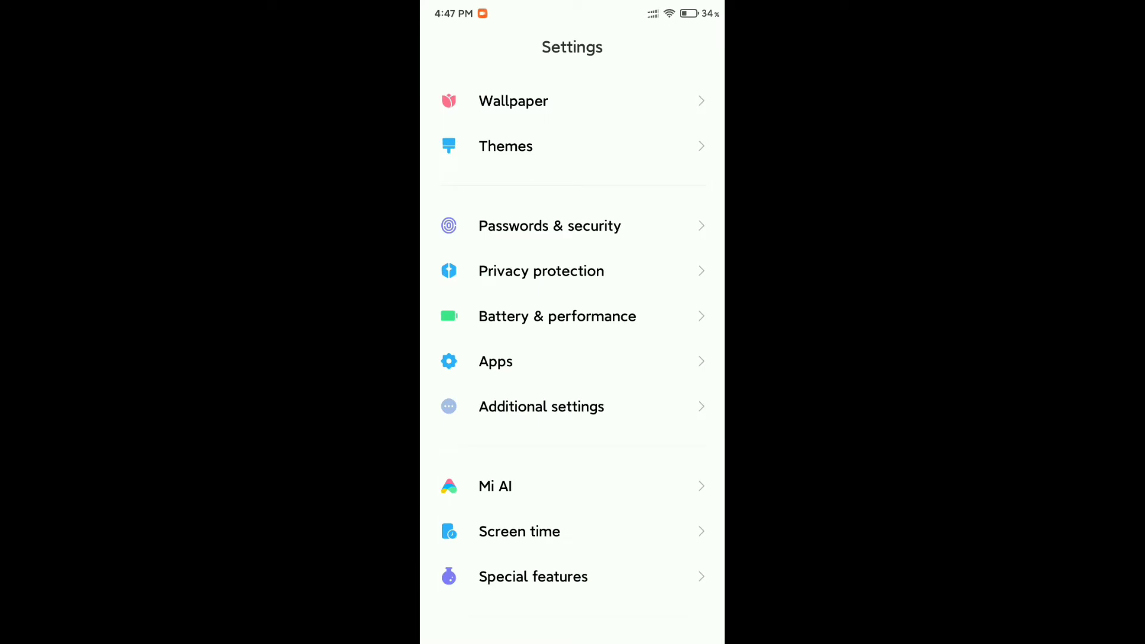
{"action": "scroll", "coordinate": [690, 346], "scroll_direction": "up", "scroll_amount": 10}
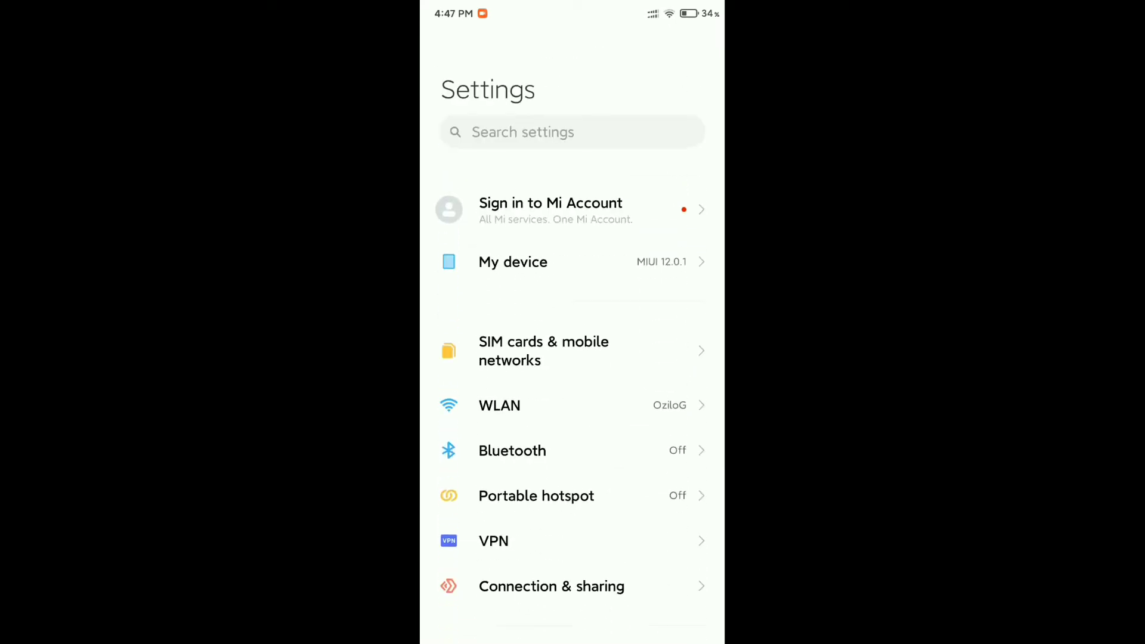
{"action": "scroll", "coordinate": [677, 409], "scroll_direction": "down", "scroll_amount": 3}
{"action": "scroll", "coordinate": [669, 485], "scroll_direction": "down", "scroll_amount": 5}
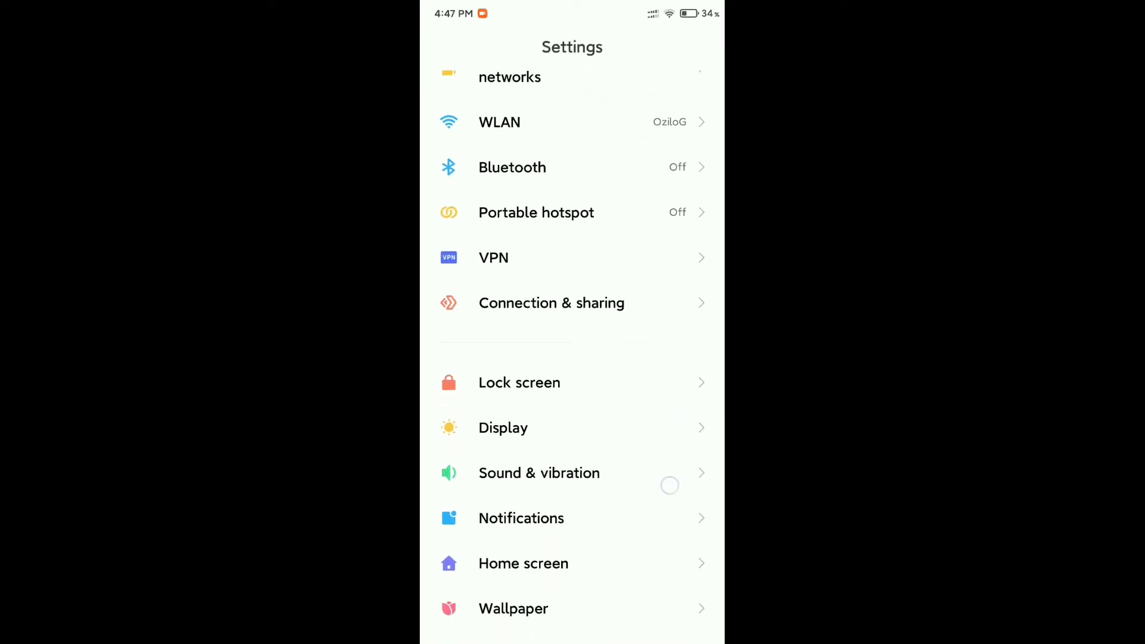
{"action": "scroll", "coordinate": [669, 485], "scroll_direction": "down", "scroll_amount": 2}
{"action": "scroll", "coordinate": [670, 463], "scroll_direction": "down", "scroll_amount": 2}
{"action": "scroll", "coordinate": [694, 373], "scroll_direction": "down", "scroll_amount": 1}
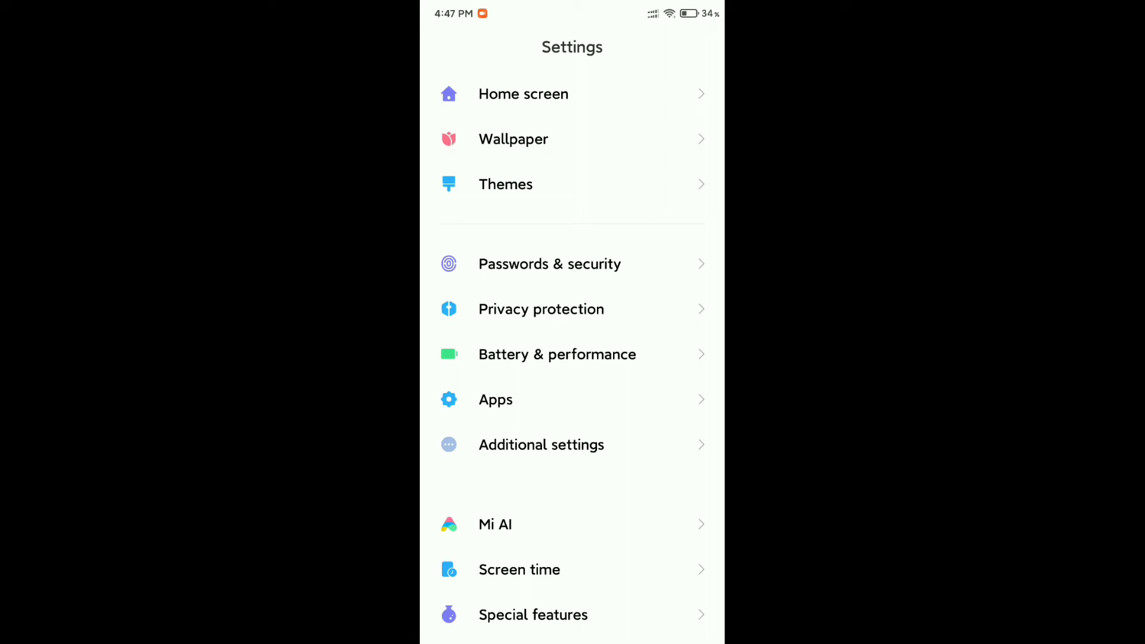
{"action": "left_click", "coordinate": [541, 445]}
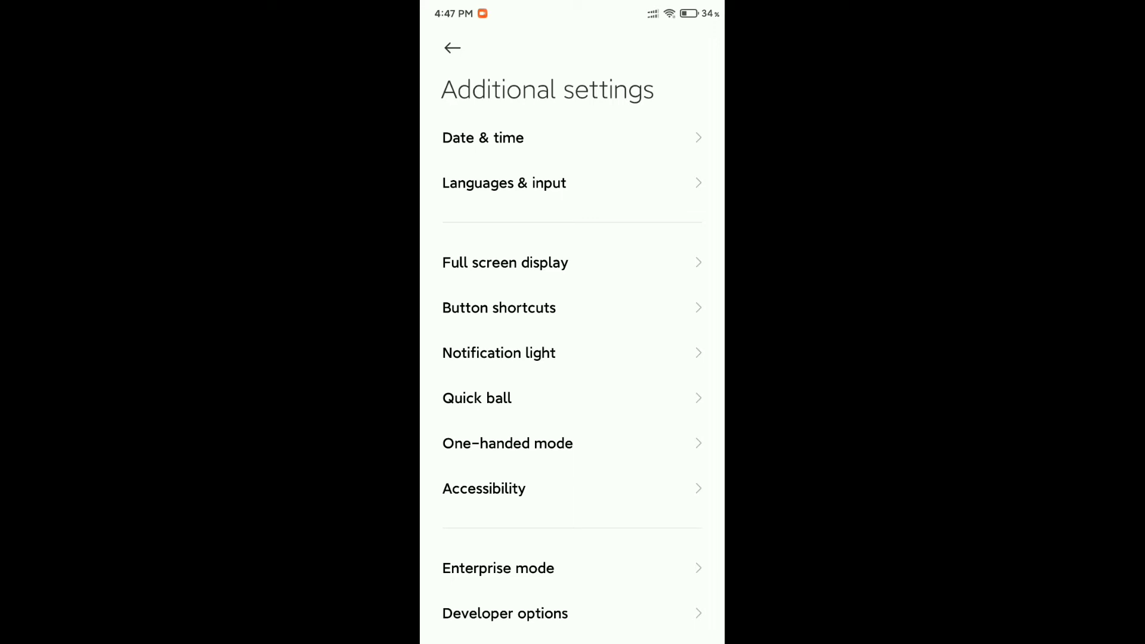
Under Full screen display, change system navigation to Buttons
{"action": "left_click", "coordinate": [505, 262]}
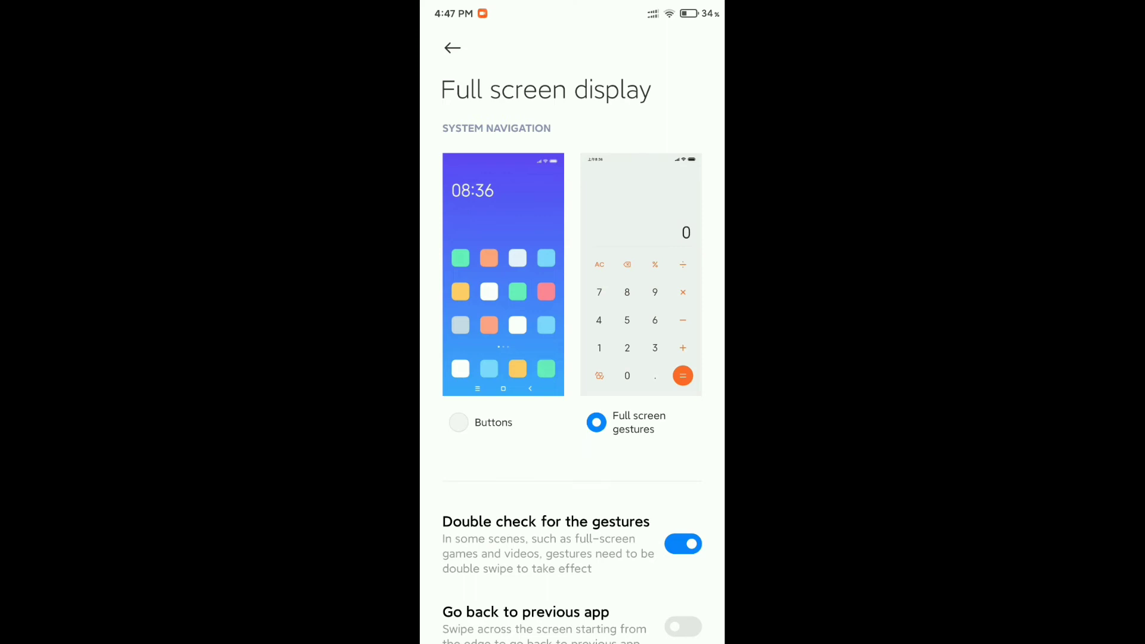
{"action": "left_click", "coordinate": [458, 423]}
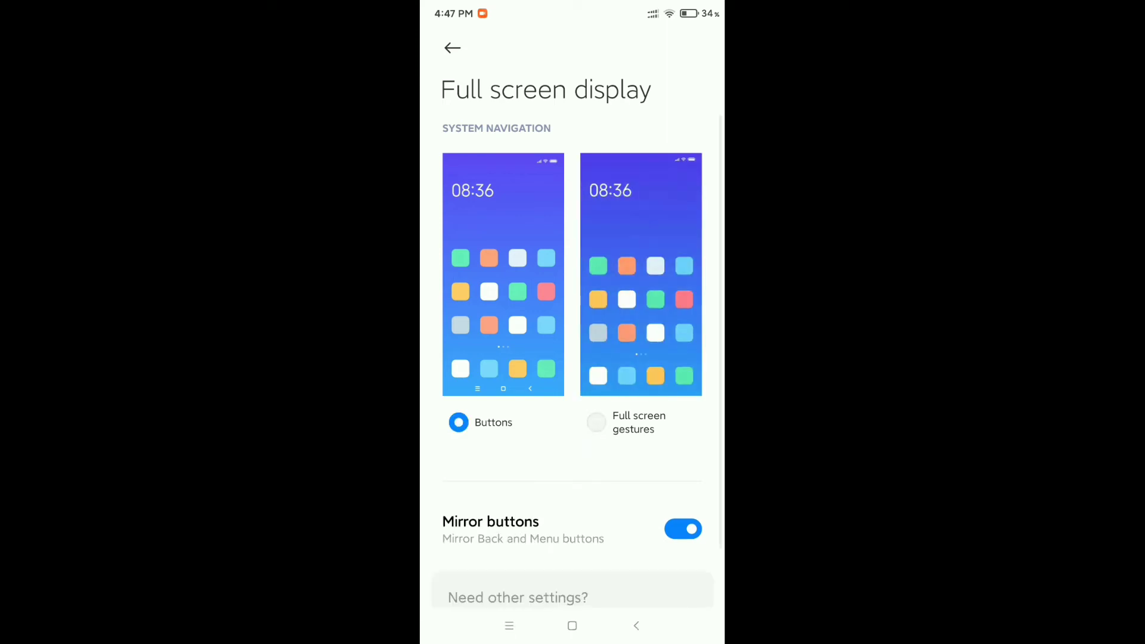
Back out of Full screen display and Settings to the home screen
{"action": "left_click", "coordinate": [636, 625]}
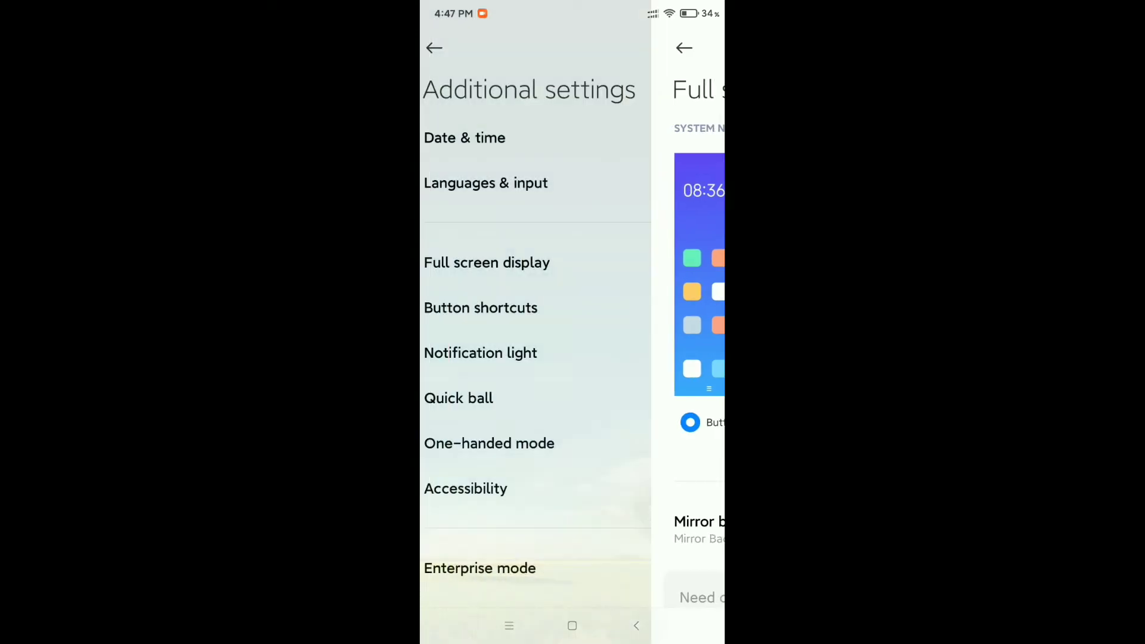
{"action": "left_click", "coordinate": [636, 626]}
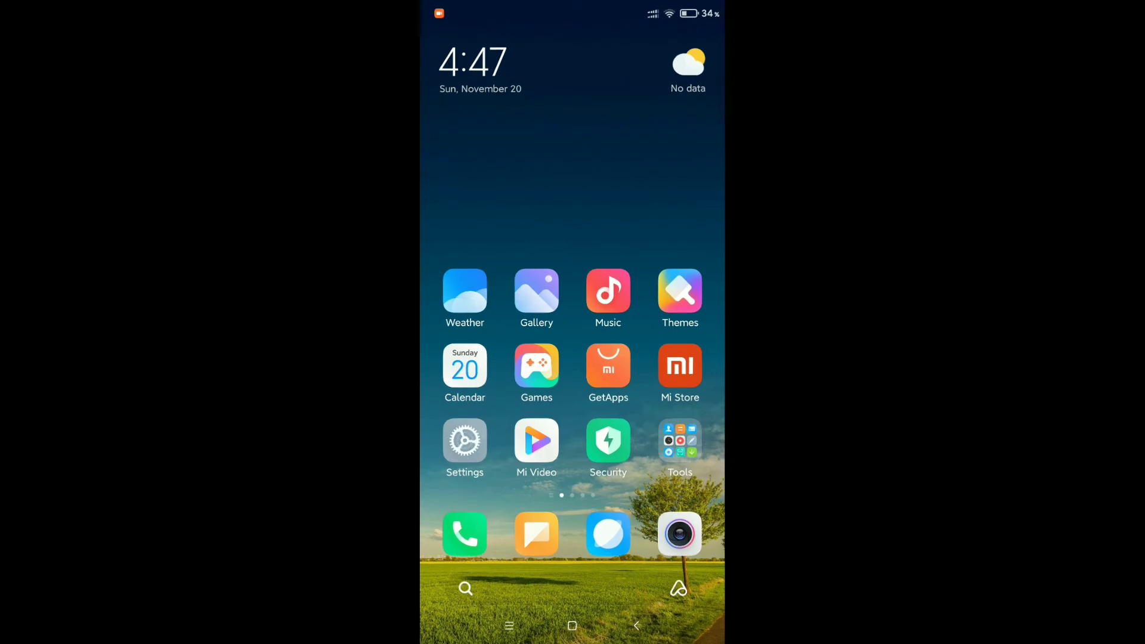